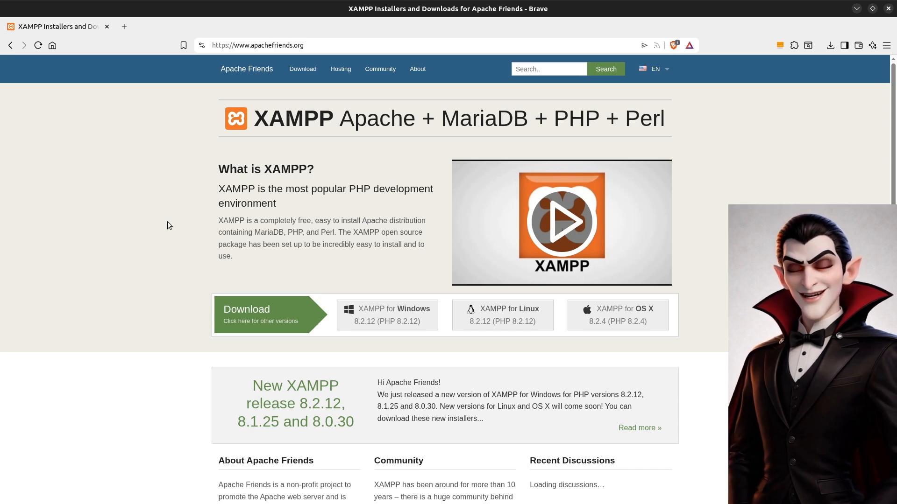
# Examine the XAMPP homepage's description and the bundled components Apache, MariaDB, PHP and Perl.
pyautogui.moveTo(217, 189); pyautogui.dragTo(287, 202)
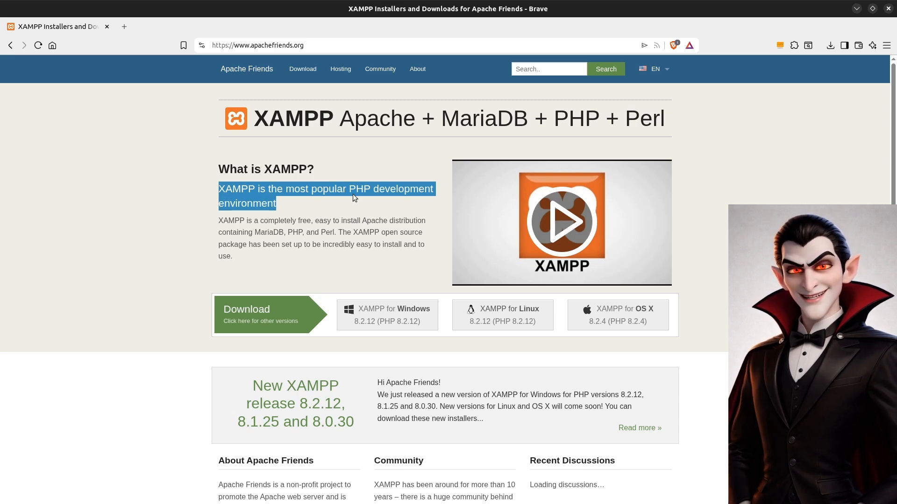
pyautogui.click(300, 204)
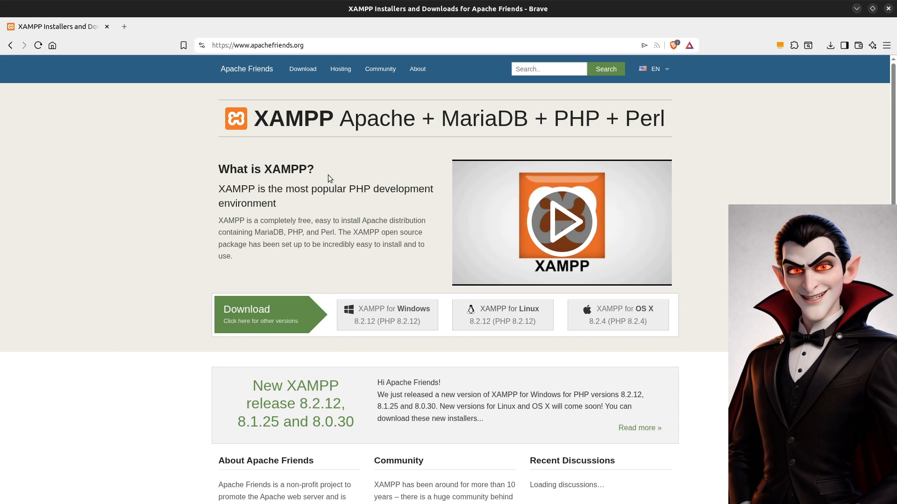
pyautogui.moveTo(340, 123); pyautogui.dragTo(415, 123)
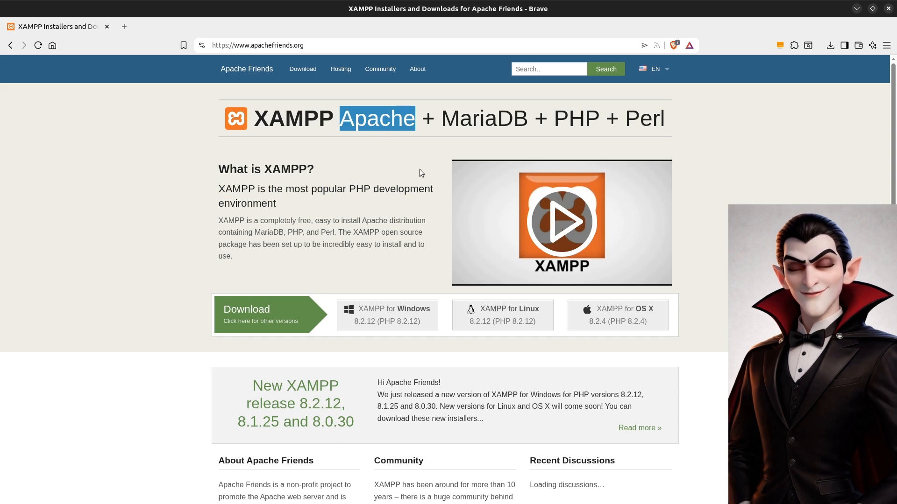
pyautogui.click(420, 169)
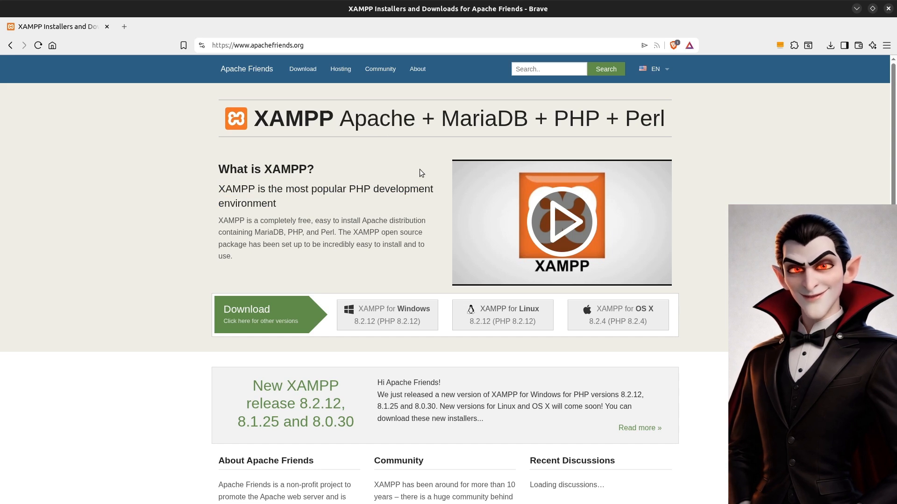
pyautogui.doubleClick(443, 127)
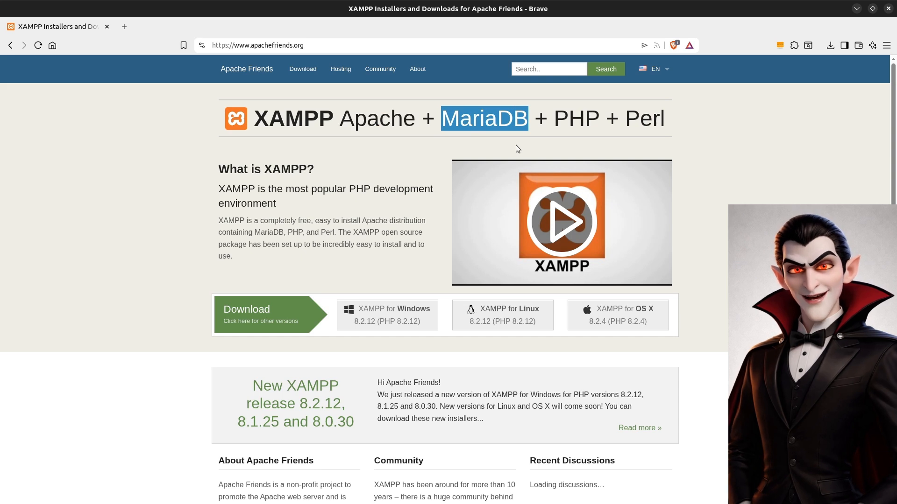
pyautogui.moveTo(547, 122); pyautogui.dragTo(594, 120)
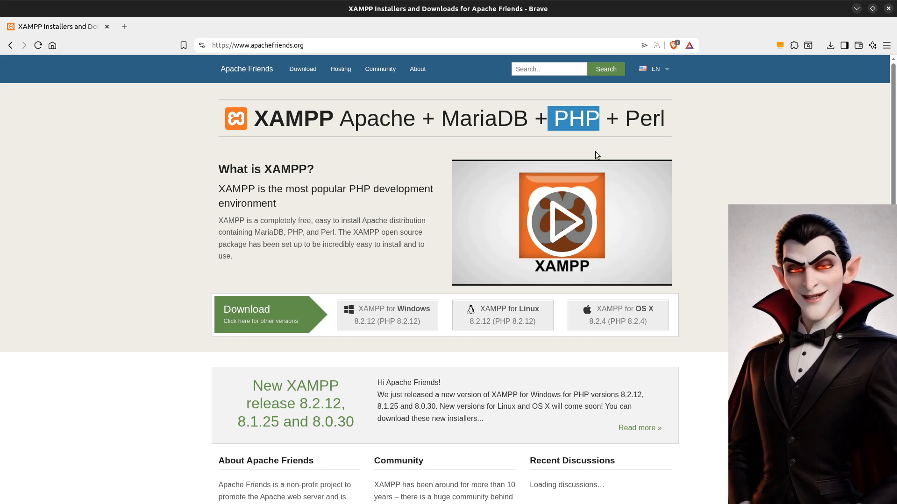
pyautogui.click(624, 123)
pyautogui.moveTo(648, 122); pyautogui.dragTo(665, 125)
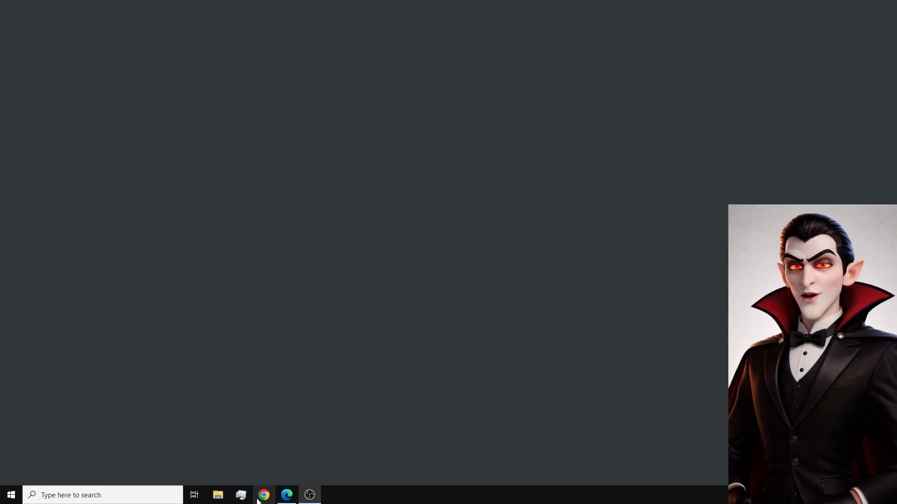
# Switch to Microsoft Edge, request the XAMPP for Windows 8.2.12 download, and follow the fallback download link to SourceForge.
pyautogui.click(286, 497)
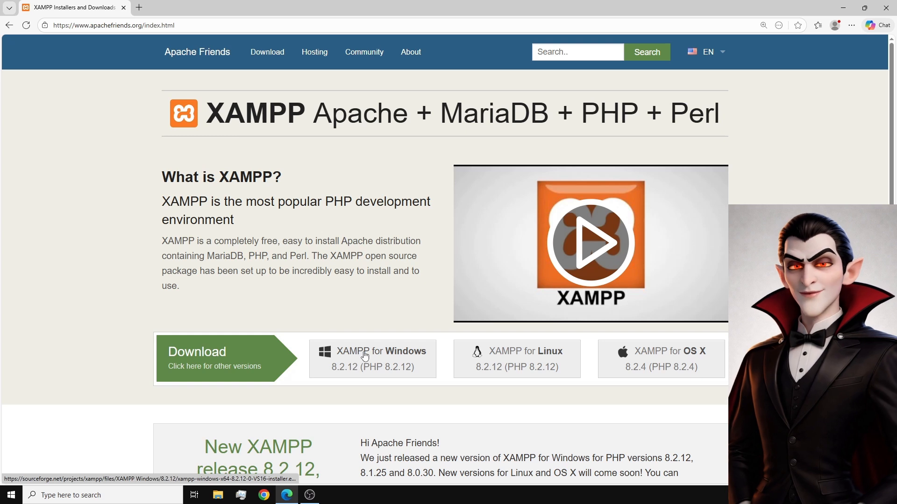
pyautogui.click(365, 357)
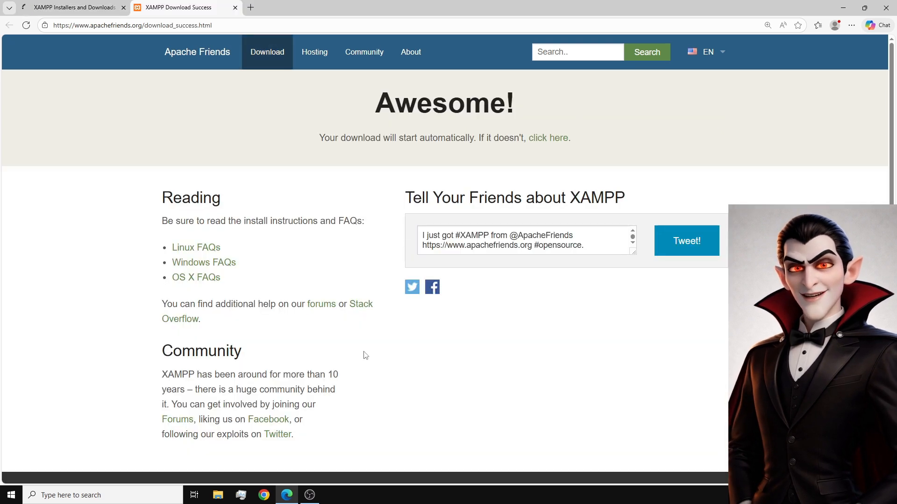
pyautogui.click(549, 138)
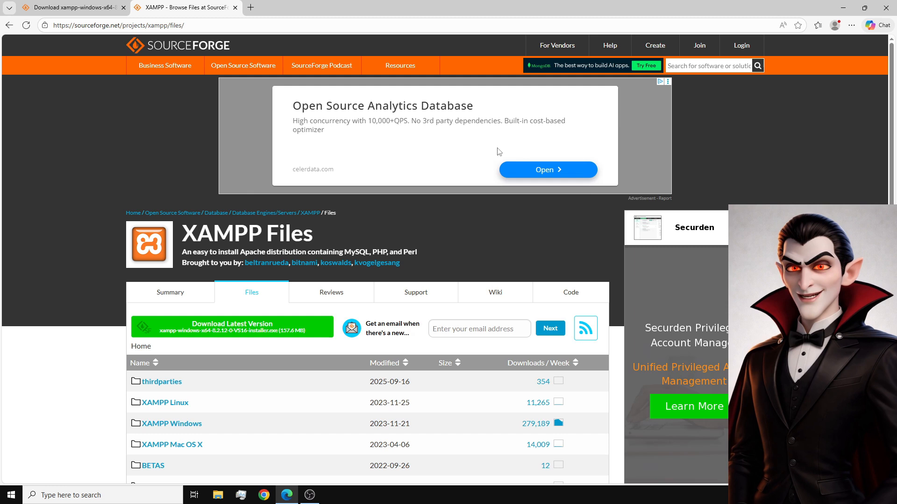
# Browse the XAMPP Windows folder to version 8.2.12 and download xampp-windows-x64-8.2.12-0-VS16-installer.exe.
pyautogui.scroll(-2, 98, 201)
pyautogui.scroll(-2, 98, 201)
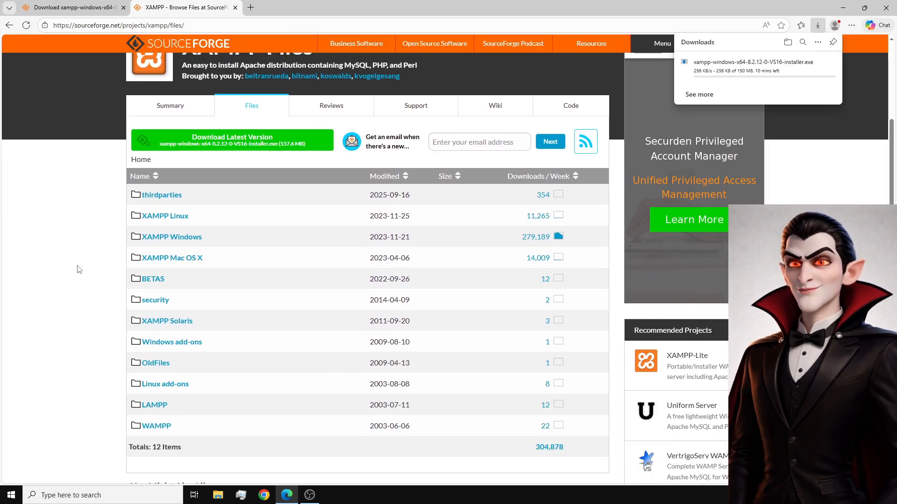
pyautogui.click(180, 241)
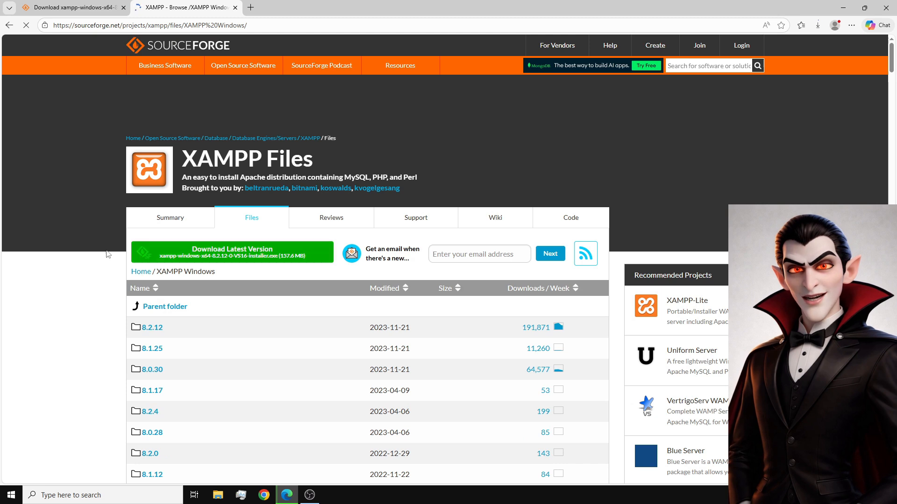
pyautogui.scroll(-2, 96, 258)
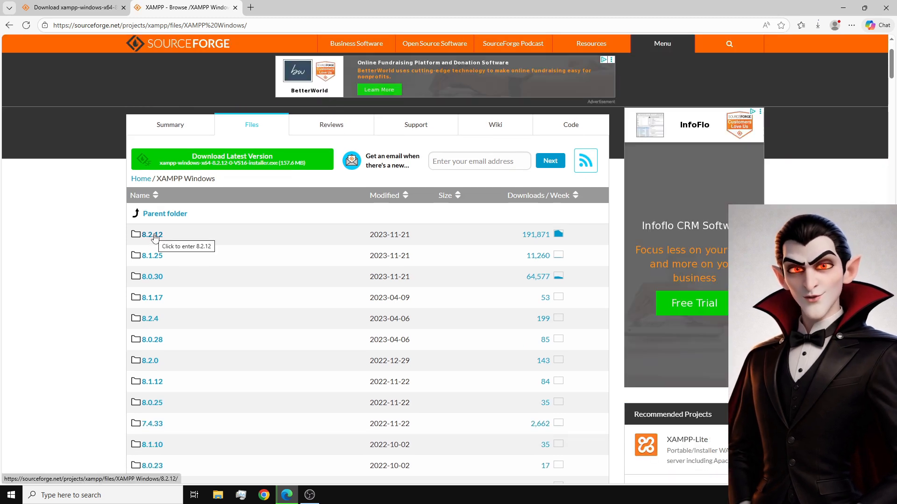
pyautogui.click(155, 238)
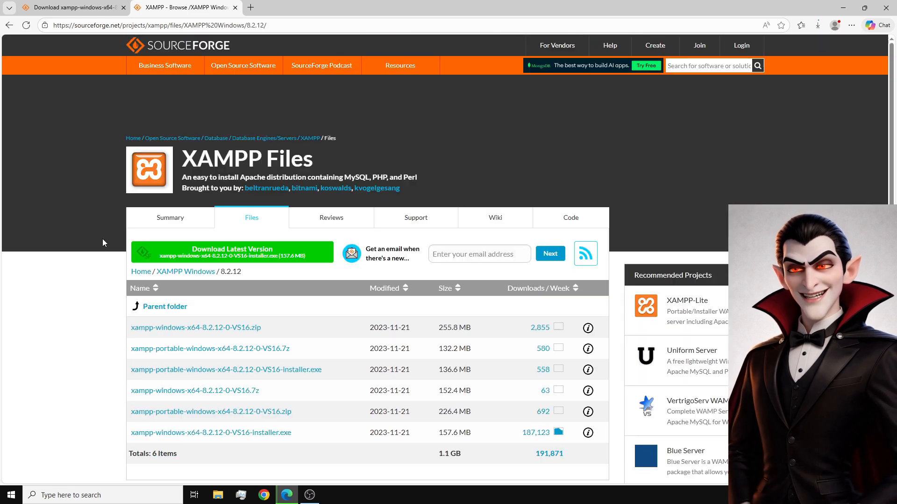
pyautogui.scroll(-2, 129, 236)
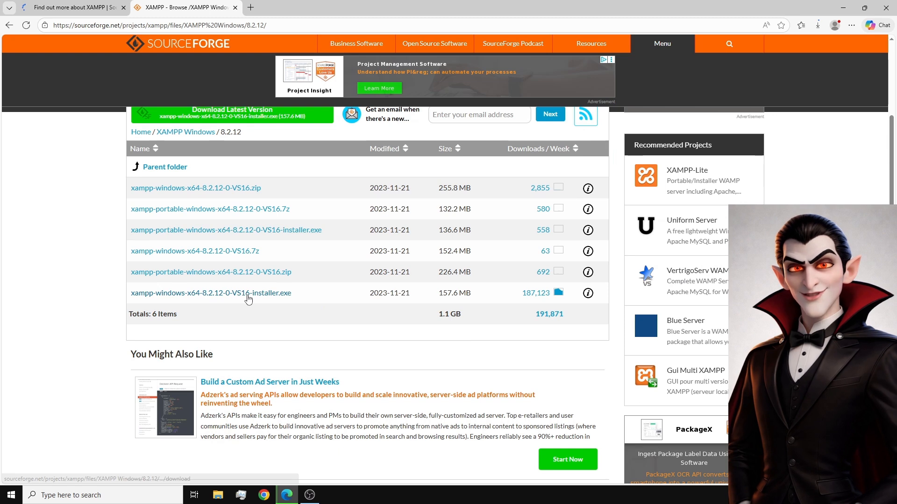
pyautogui.click(248, 294)
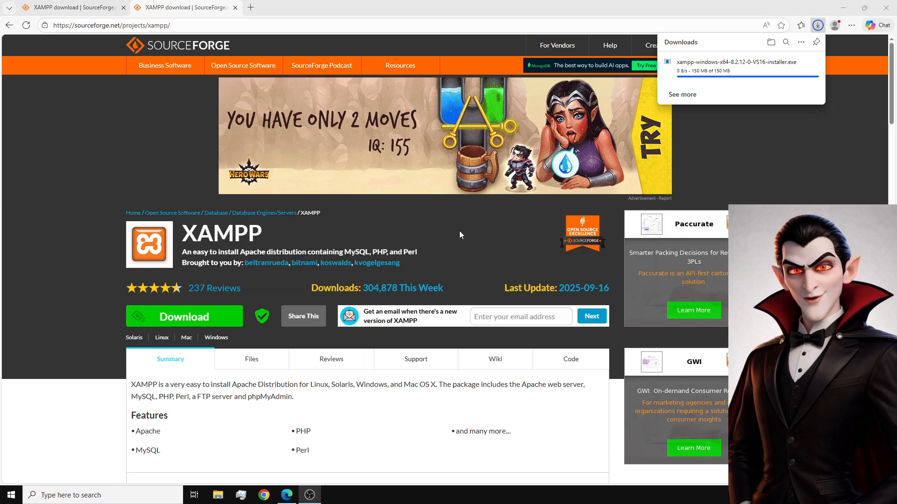
# Minimize the browser and launch the downloaded XAMPP installer from the Downloads folder in File Explorer.
pyautogui.click(843, 8)
pyautogui.click(216, 495)
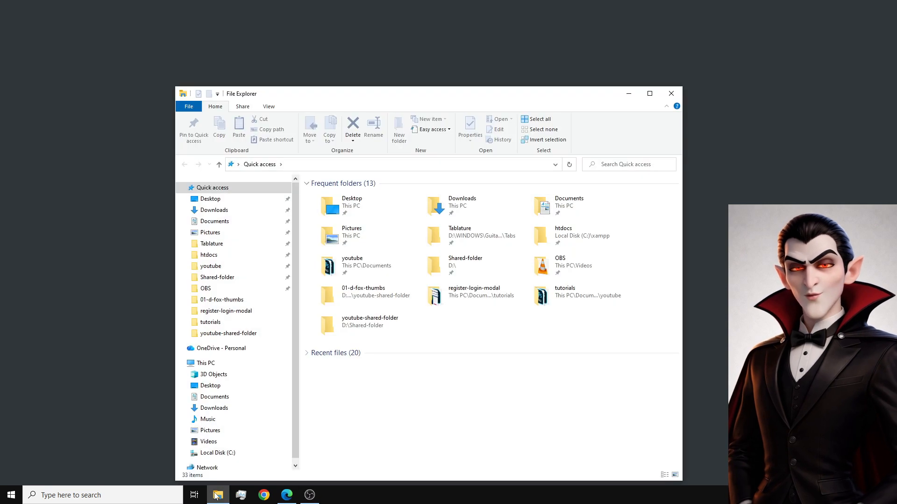
pyautogui.click(215, 211)
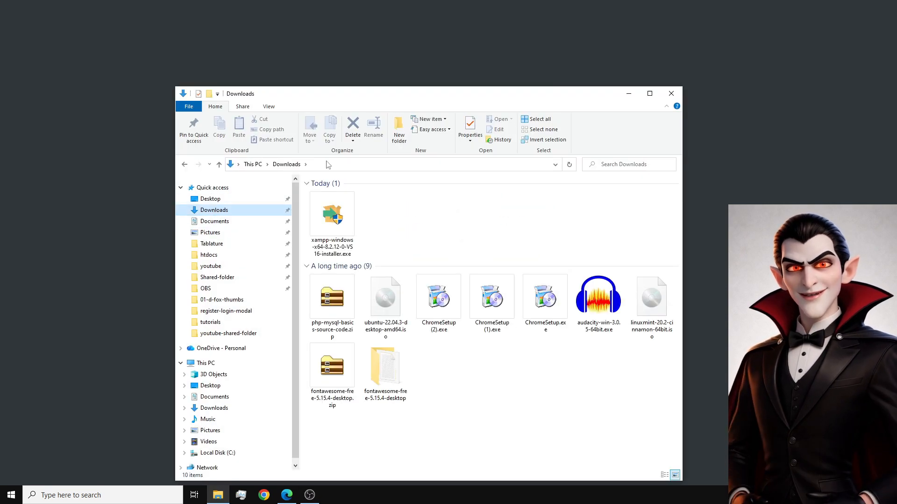
pyautogui.click(331, 216)
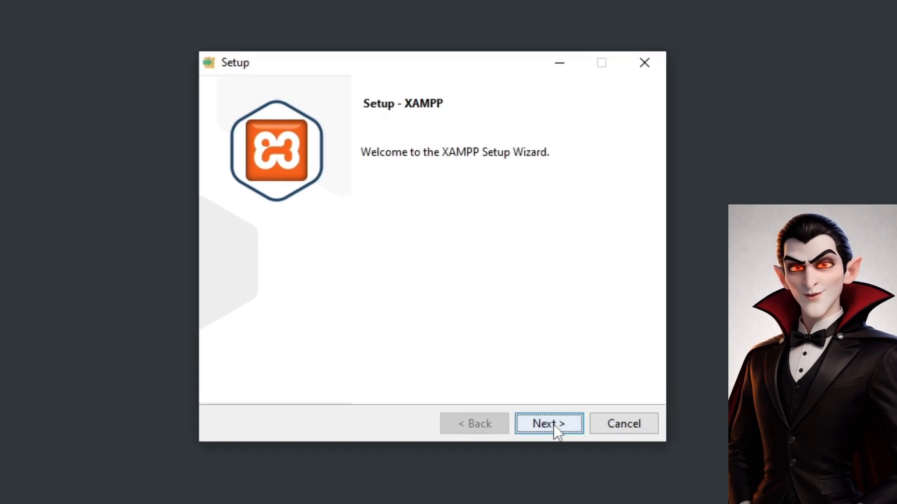
# Proceed past the setup welcome page, review the component list, and accept all default components.
pyautogui.click(548, 424)
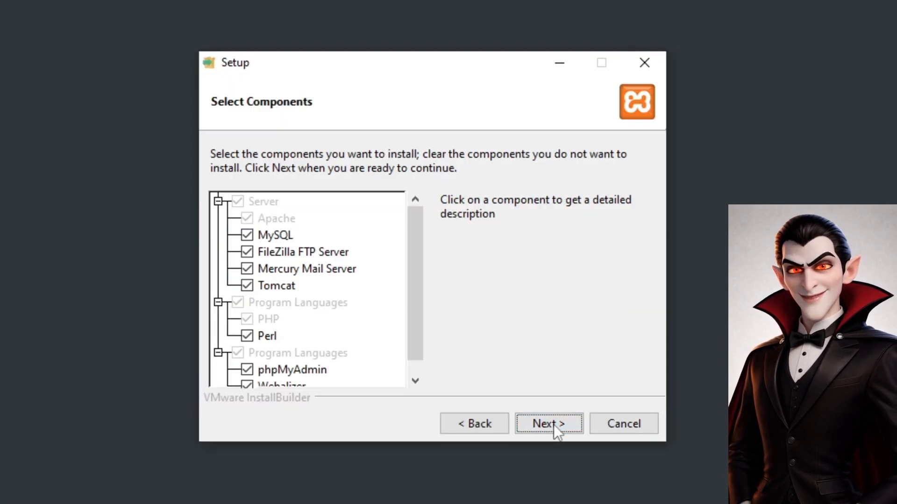
pyautogui.moveTo(417, 298); pyautogui.dragTo(414, 365)
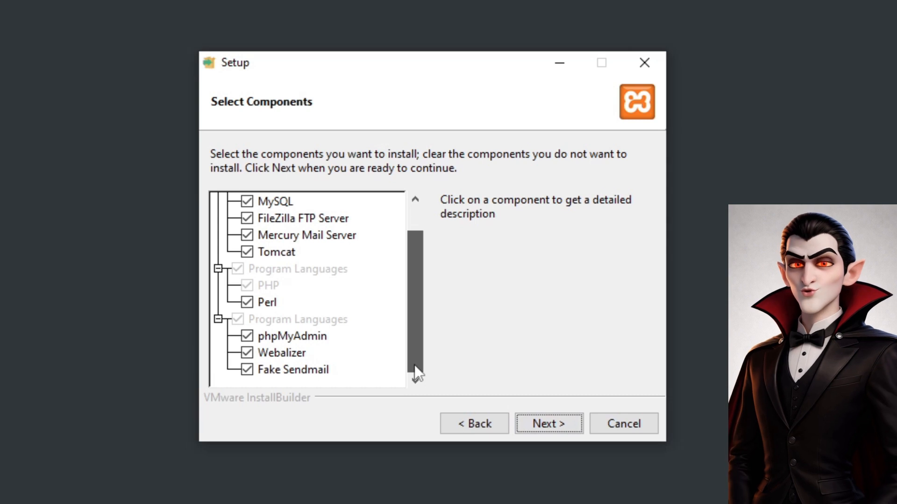
pyautogui.moveTo(413, 262); pyautogui.dragTo(416, 203)
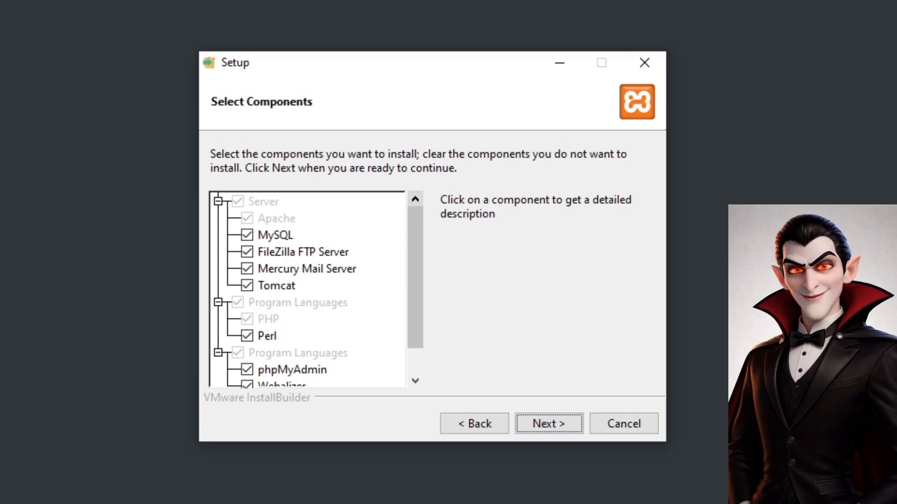
pyautogui.click(559, 427)
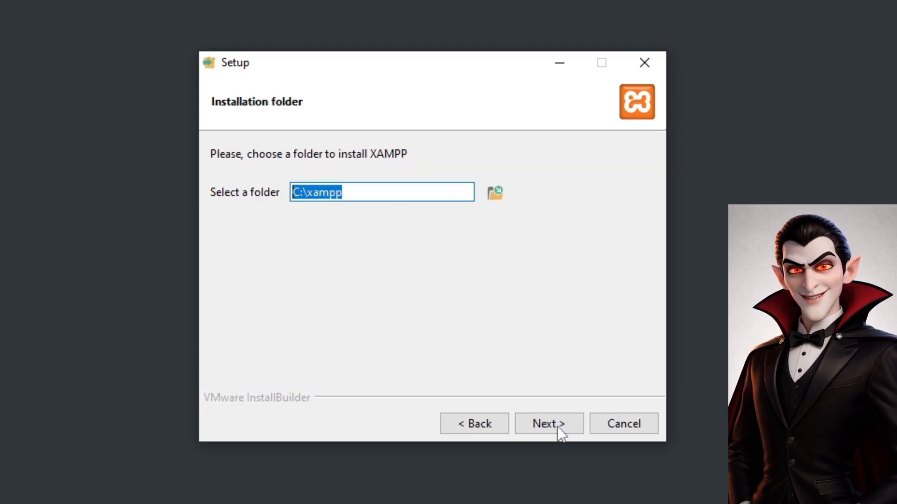
# Keep C:\xampp as the installation folder and English as the Control Panel language.
pyautogui.click(360, 189)
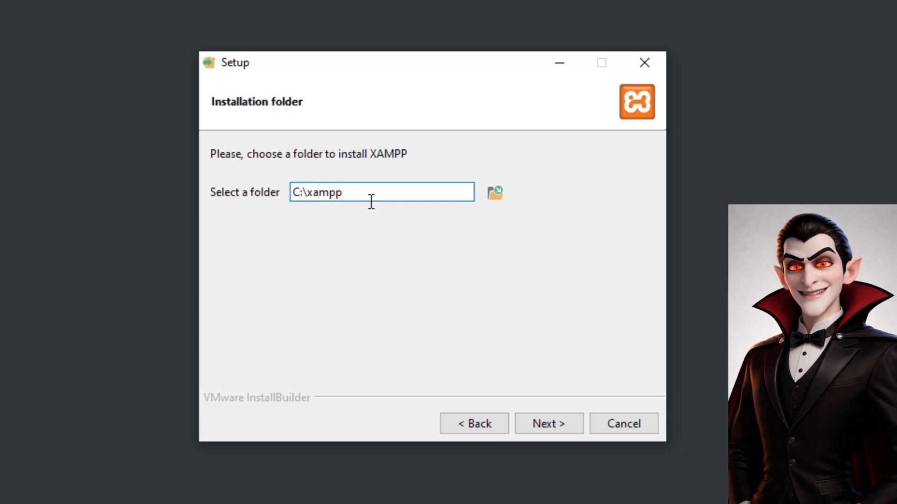
pyautogui.click(549, 425)
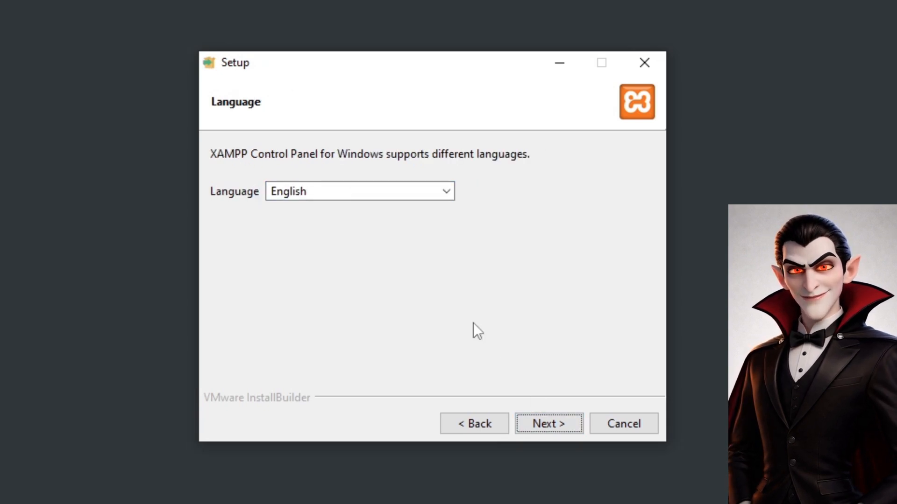
pyautogui.click(548, 432)
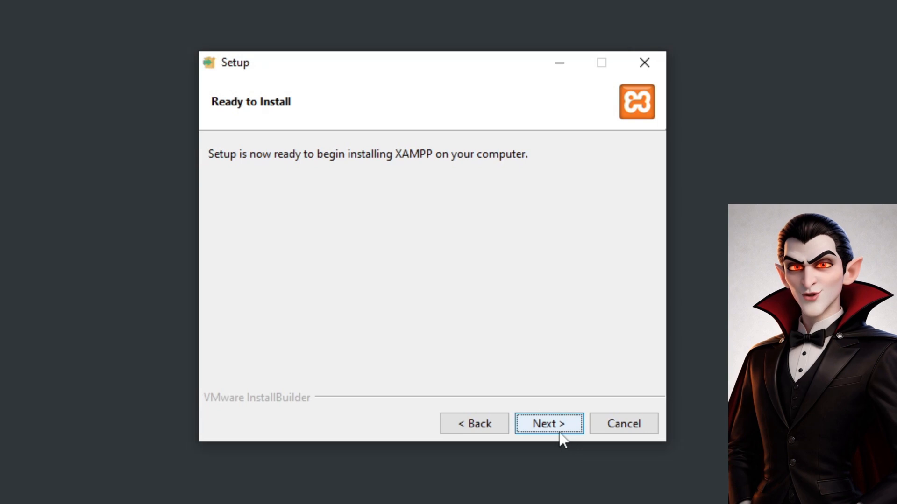
# Run the XAMPP installation and finish the wizard with the option to start the Control Panel now unticked.
pyautogui.click(557, 427)
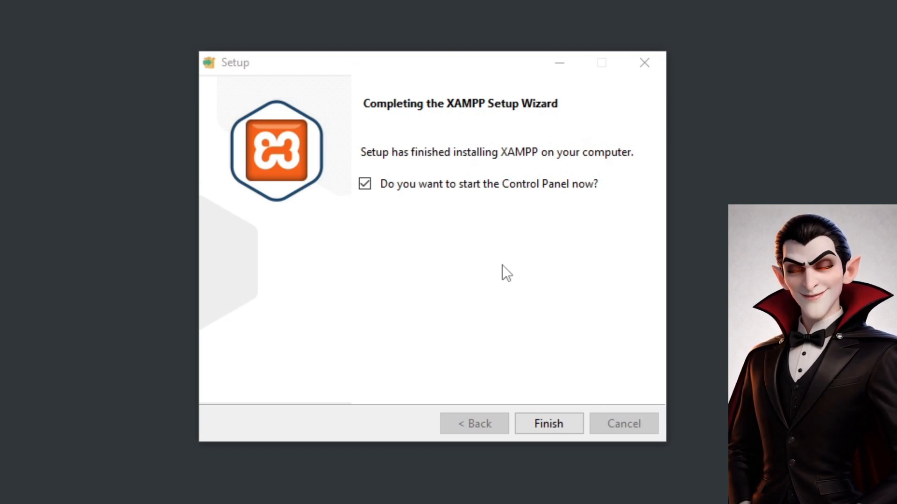
pyautogui.click(364, 186)
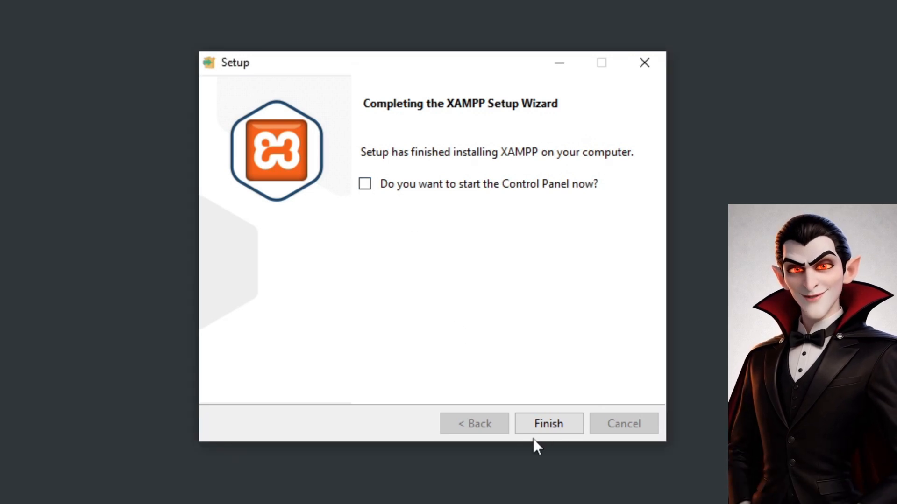
pyautogui.click(557, 423)
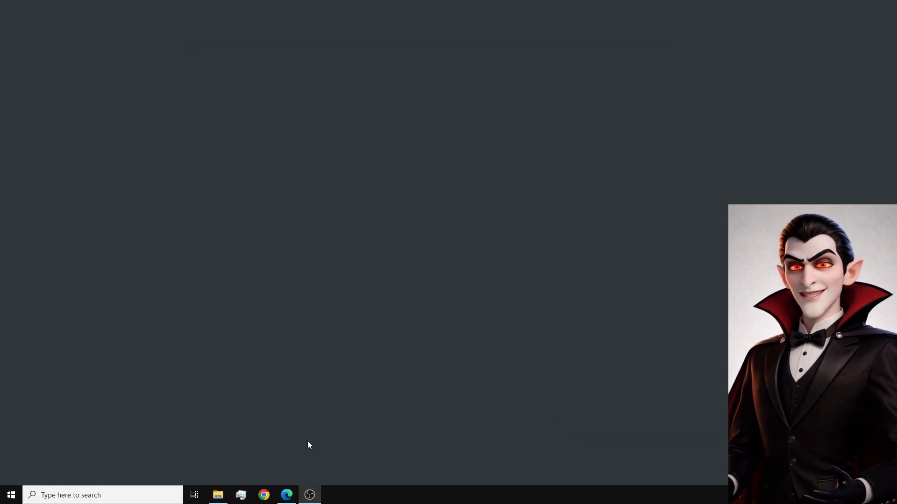
# Open the xampp folder on Local Disk (C:) in File Explorer and move its window higher on the desktop.
pyautogui.click(218, 496)
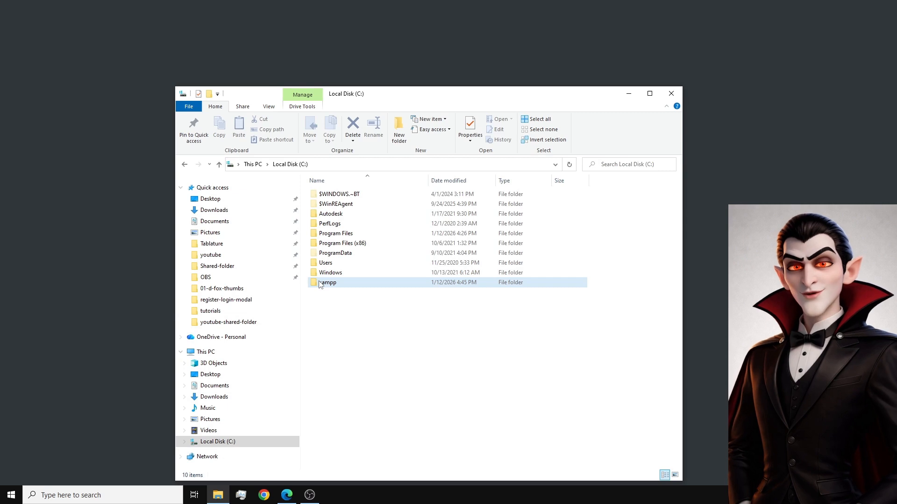
pyautogui.doubleClick(320, 283)
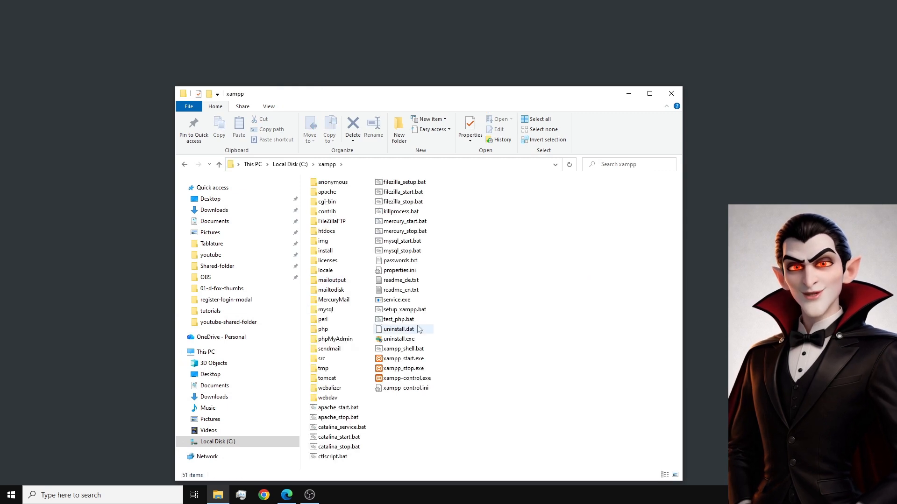
pyautogui.moveTo(419, 105); pyautogui.dragTo(419, 53)
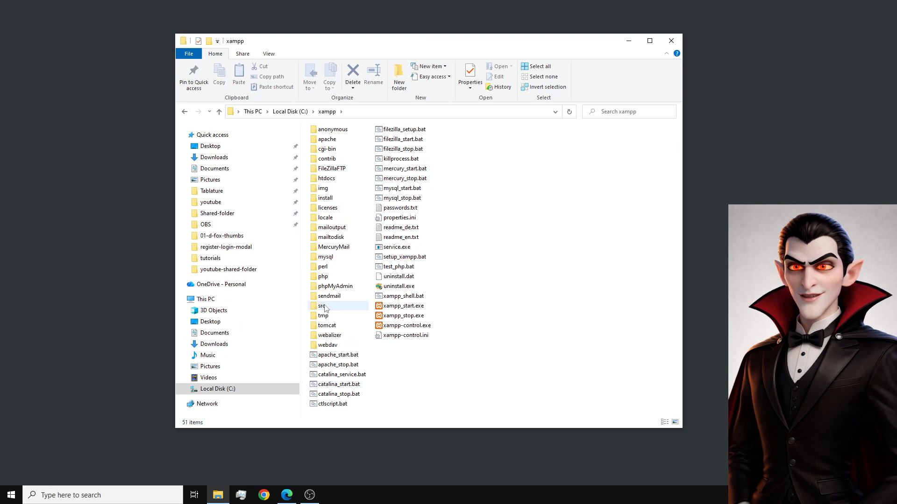
# Launch the XAMPP Control Panel from the recently added programs and move its window to the middle of the desktop.
pyautogui.press('super')
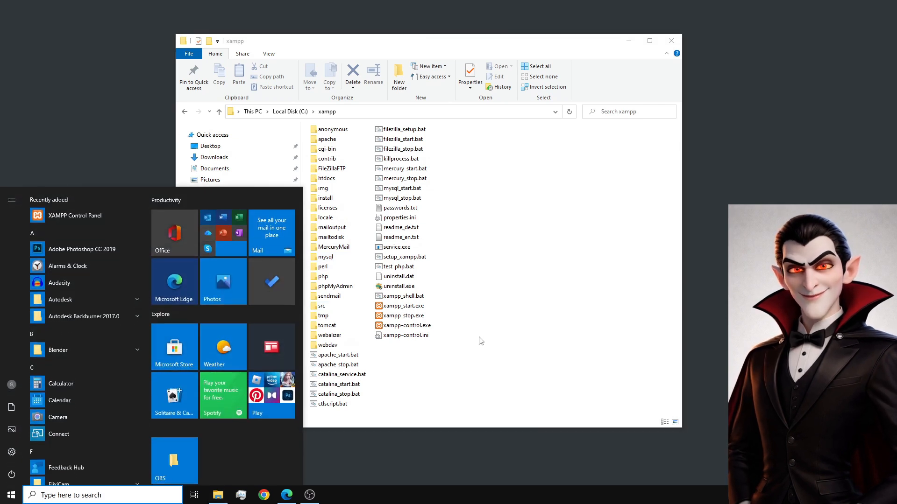
pyautogui.click(73, 218)
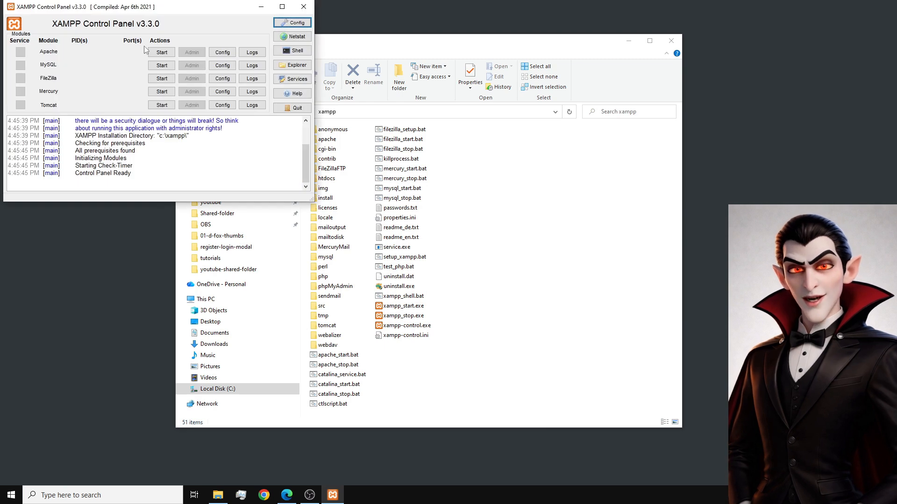
pyautogui.moveTo(163, 12); pyautogui.dragTo(435, 136)
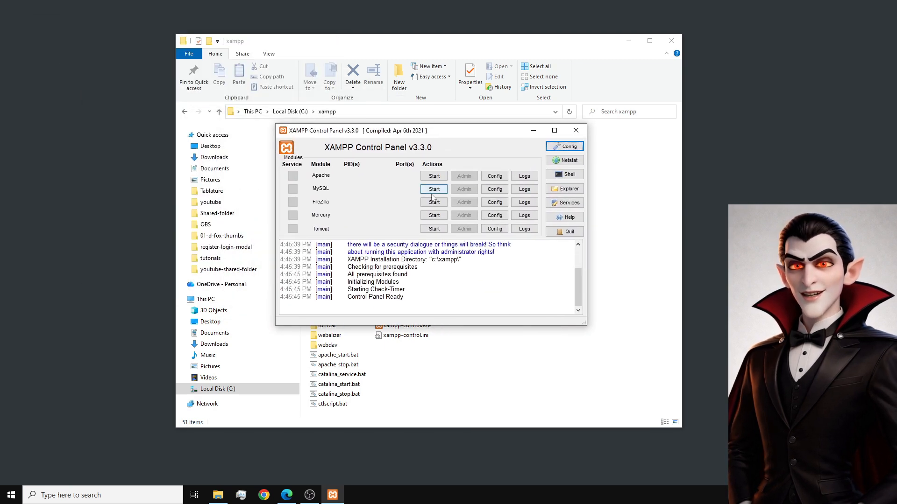
# Start the Apache and MySQL modules and minimize the XAMPP Control Panel.
pyautogui.click(431, 166)
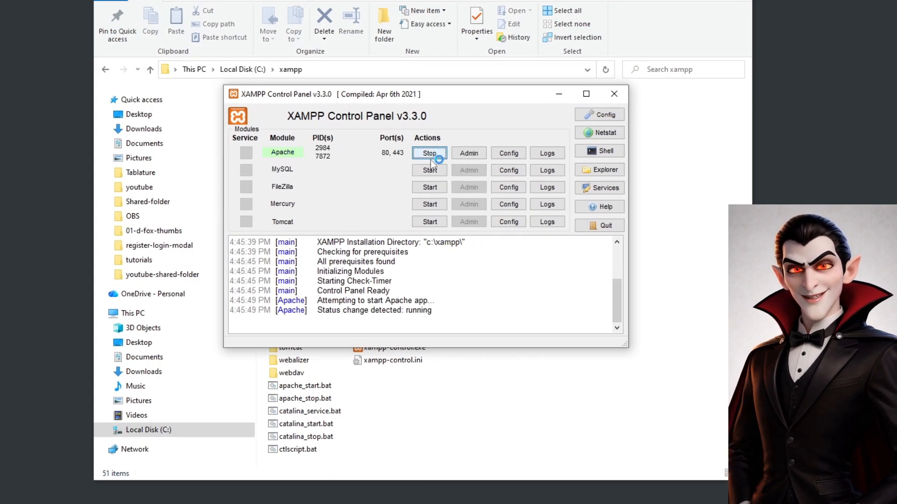
pyautogui.click(430, 171)
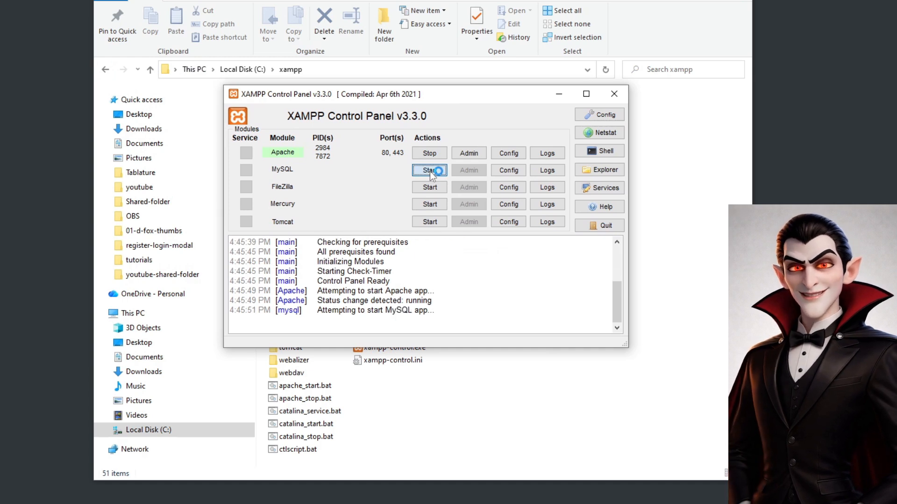
pyautogui.click(559, 95)
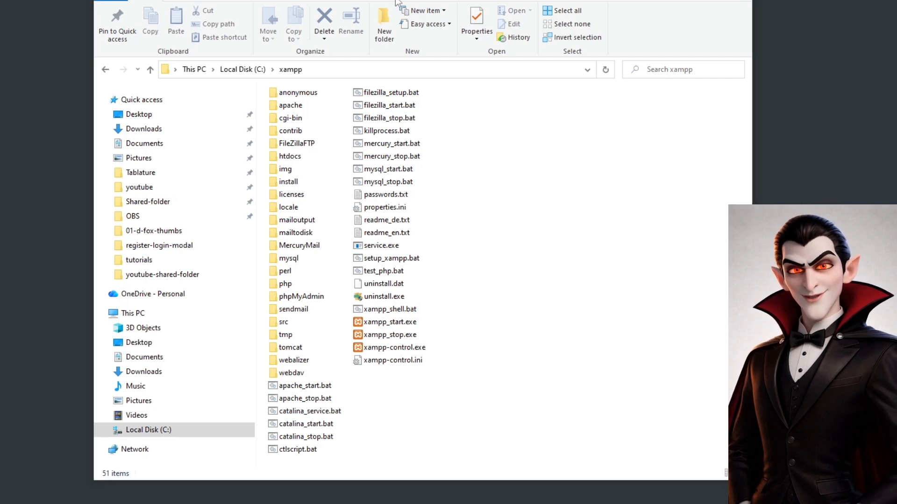
# Open the htdocs folder inside the xampp folder, and load localhost in the Edge browser.
pyautogui.doubleClick(290, 156)
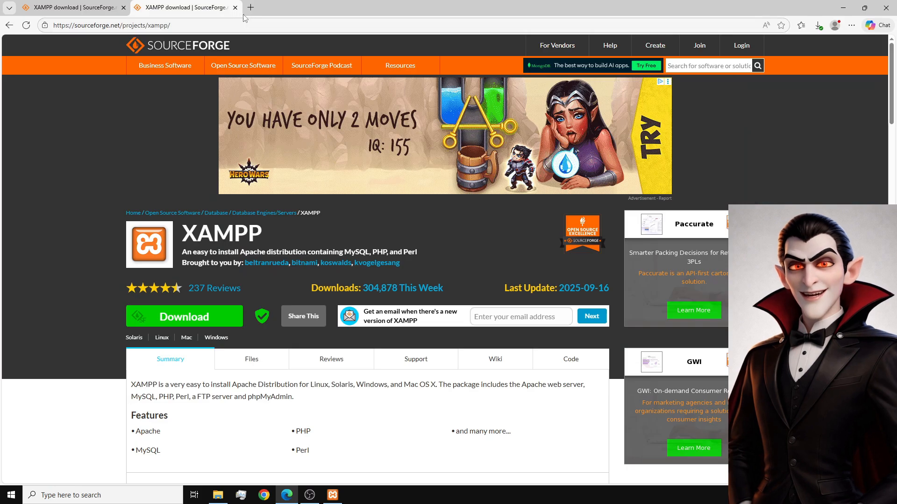
pyautogui.click(199, 28)
pyautogui.write('l')
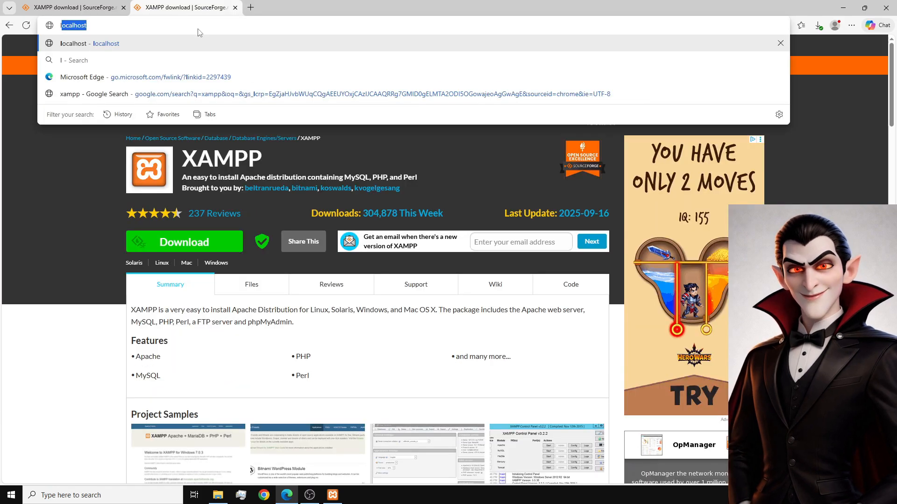
pyautogui.write('ocalhost')
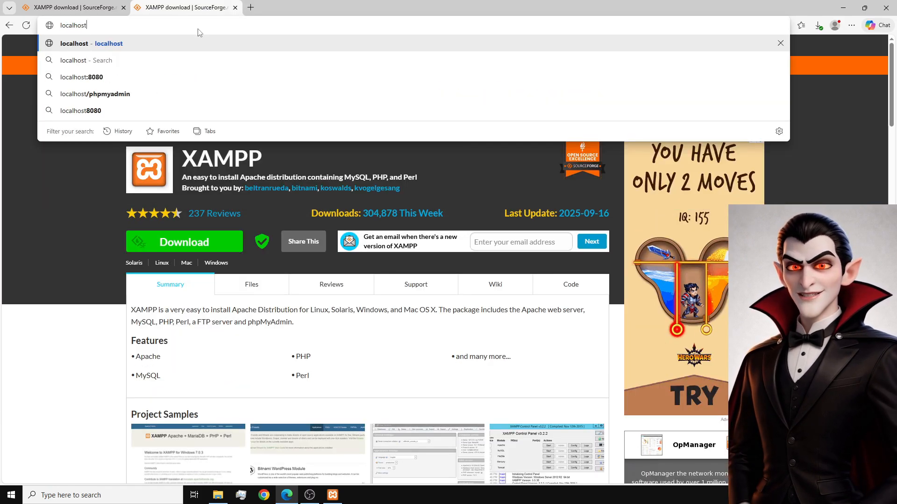
pyautogui.press('Return')
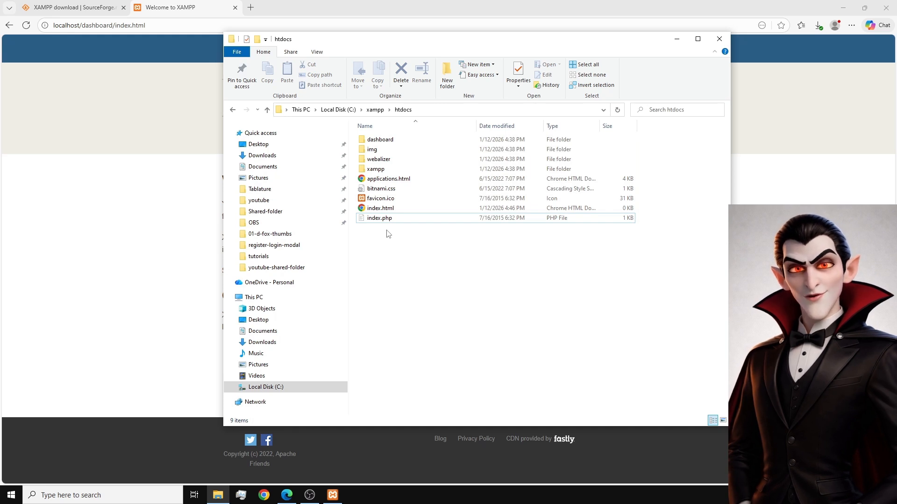
# Delete all files and folders in htdocs and reload the localhost dashboard page in Edge.
pyautogui.hotkey('ctrl', 'a')
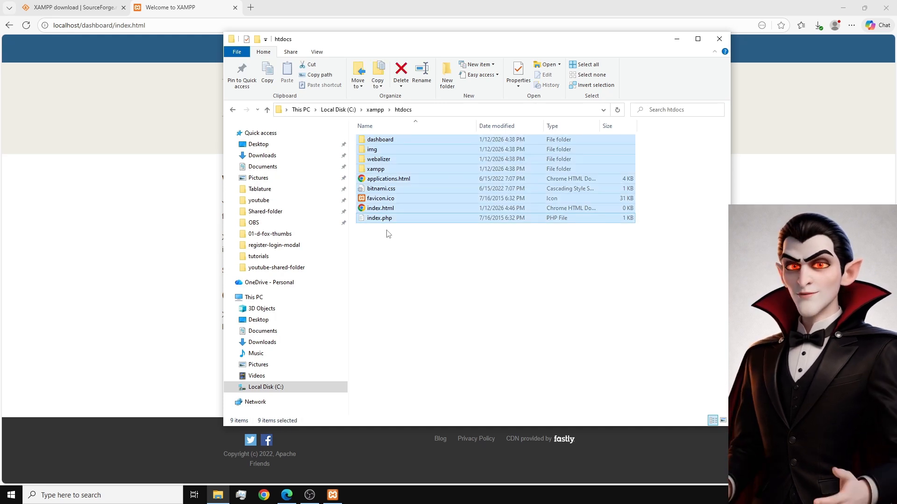
pyautogui.press('Delete')
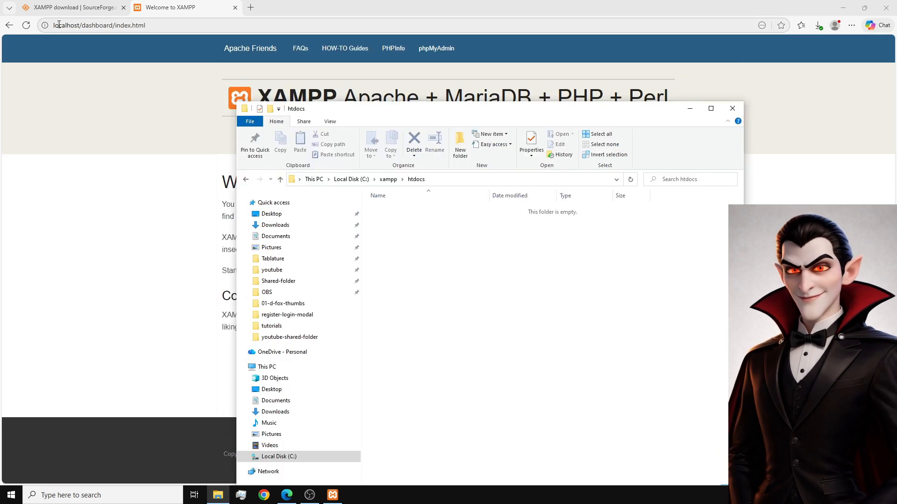
pyautogui.click(26, 25)
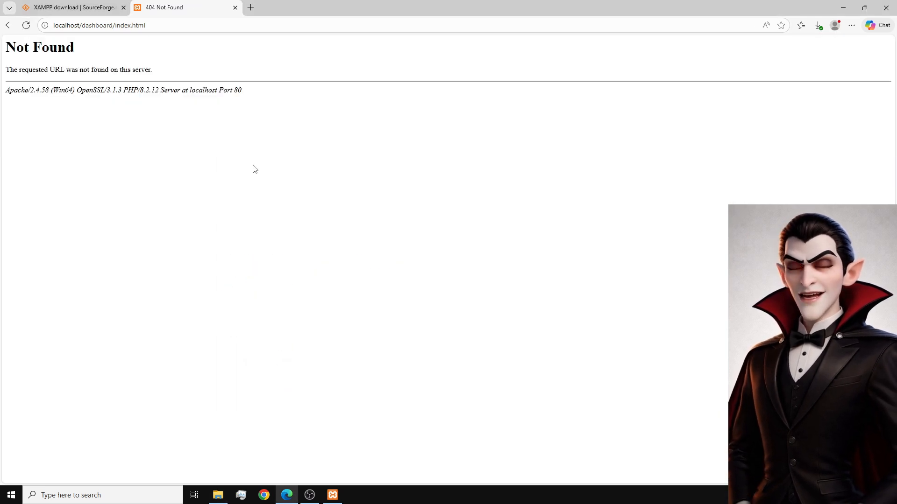
# Create a new text document in the htdocs folder, name it index.html and accept the file extension change.
pyautogui.click(218, 496)
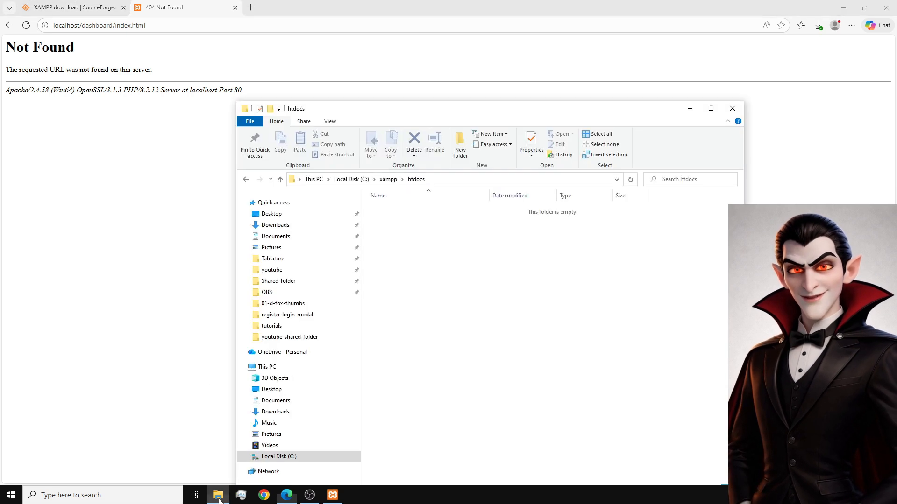
pyautogui.rightClick(407, 233)
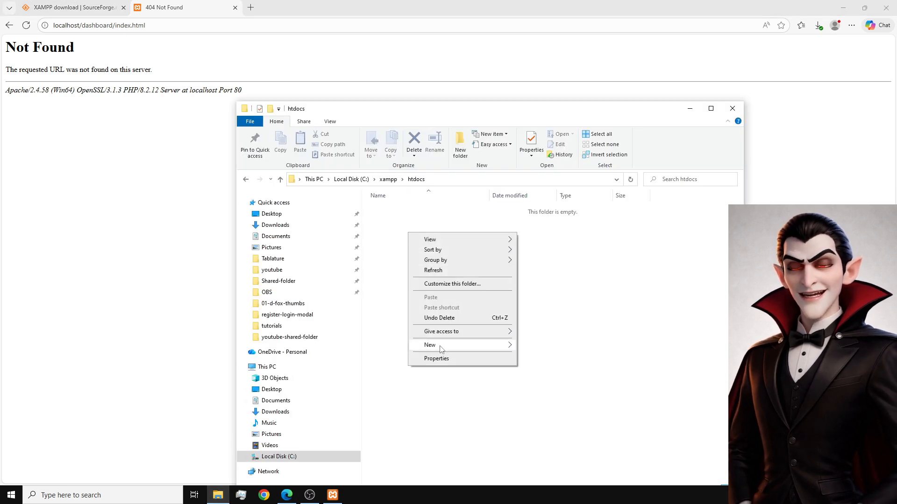
pyautogui.moveTo(463, 345)
pyautogui.click(549, 391)
pyautogui.write('index.html')
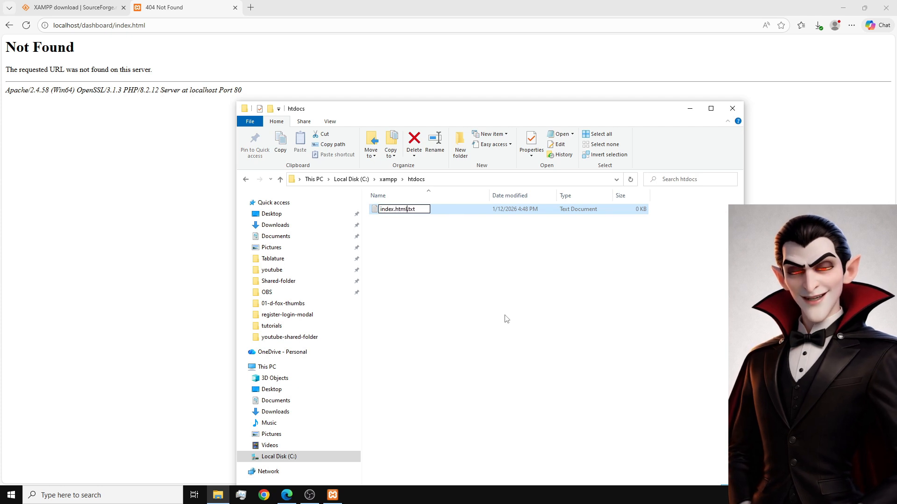
pyautogui.press('Delete')
pyautogui.press('Delete')
pyautogui.press('Delete')
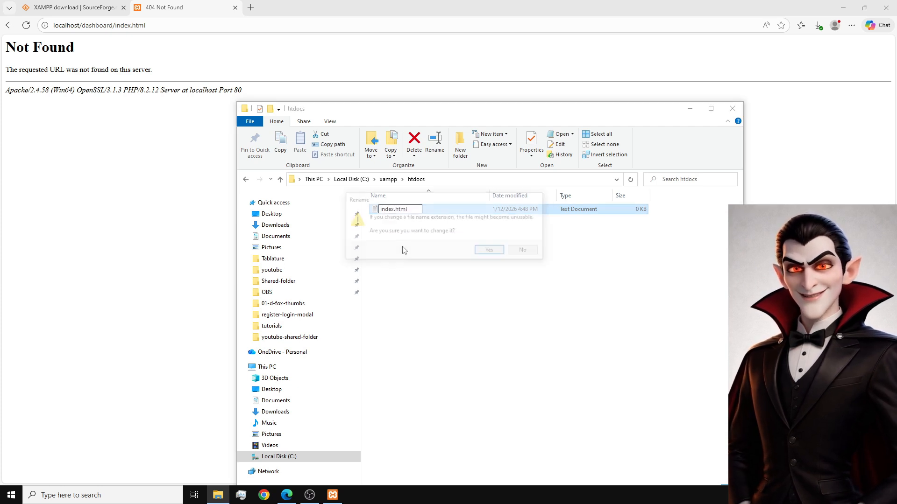
pyautogui.press('Return')
pyautogui.click(496, 253)
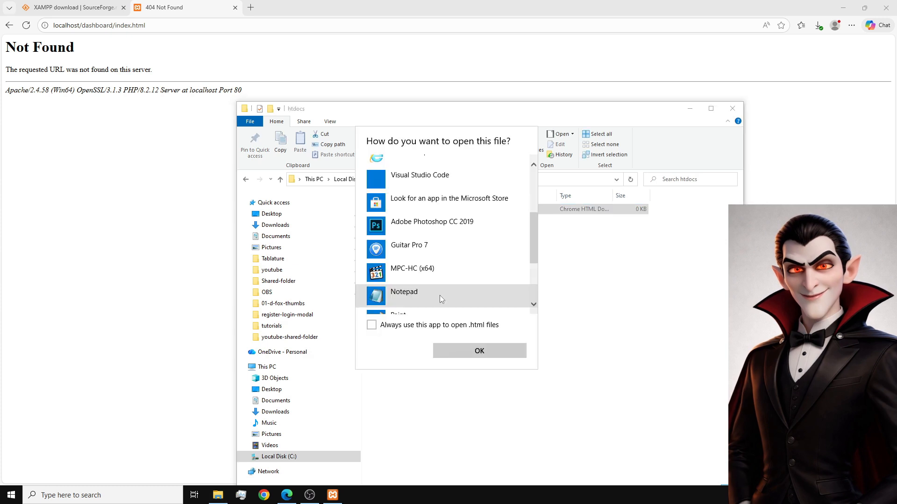
# Open index.html in Notepad, write "Hello my mortal Friend!!" on the second line and save the file.
pyautogui.click(409, 297)
pyautogui.click(479, 351)
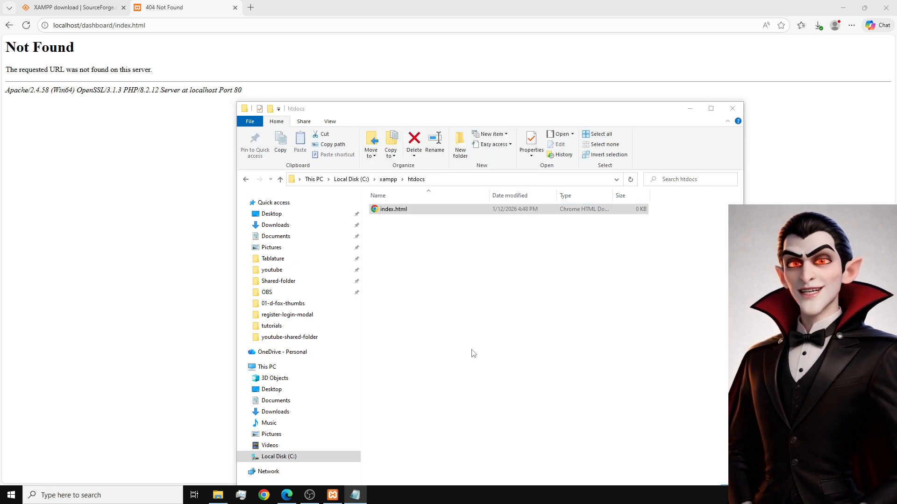
pyautogui.press('Return')
pyautogui.write('Hello my mortal')
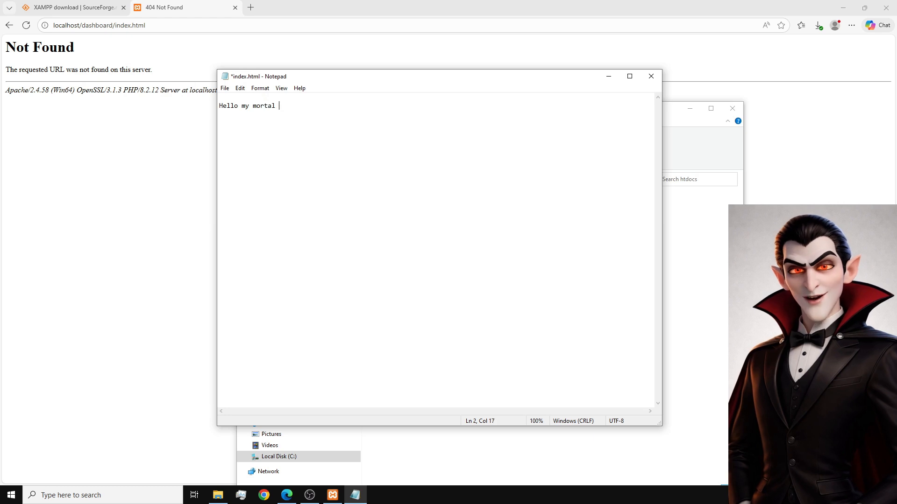
pyautogui.write(' Friend!!')
pyautogui.click(225, 88)
pyautogui.click(240, 128)
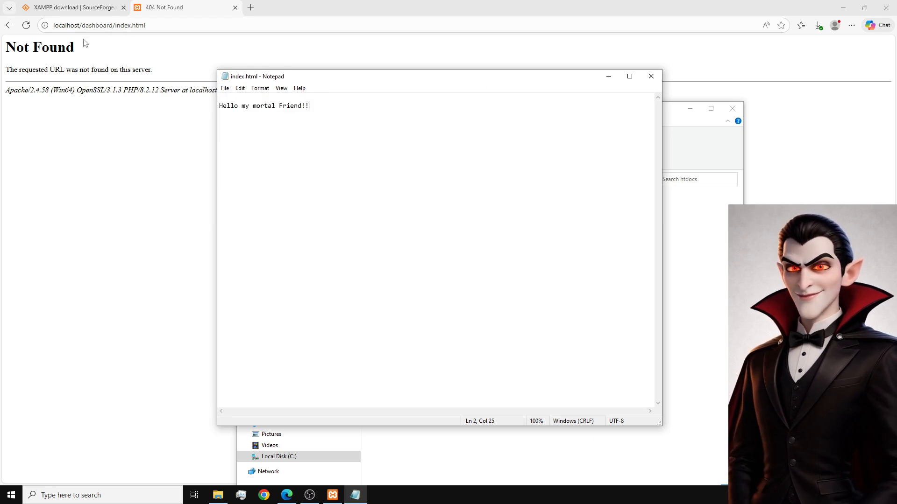
# Switch to Edge and load localhost to view the new index page.
pyautogui.click(85, 150)
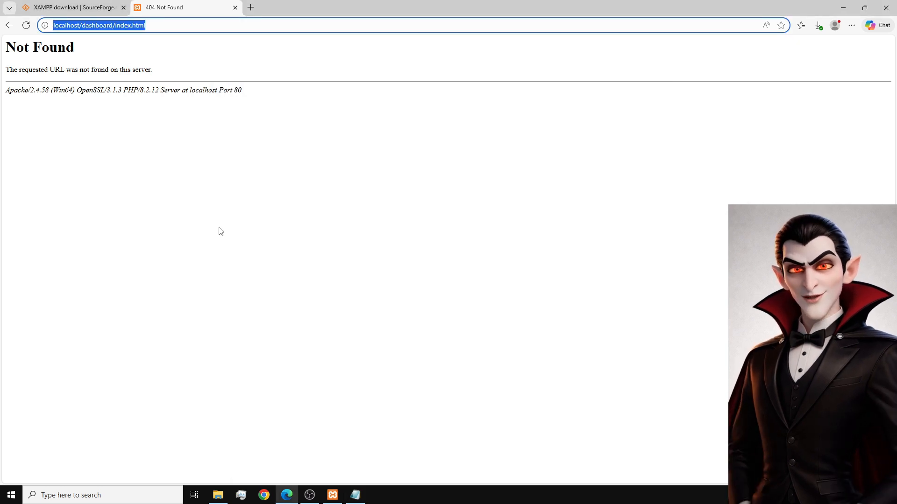
pyautogui.write('localhost')
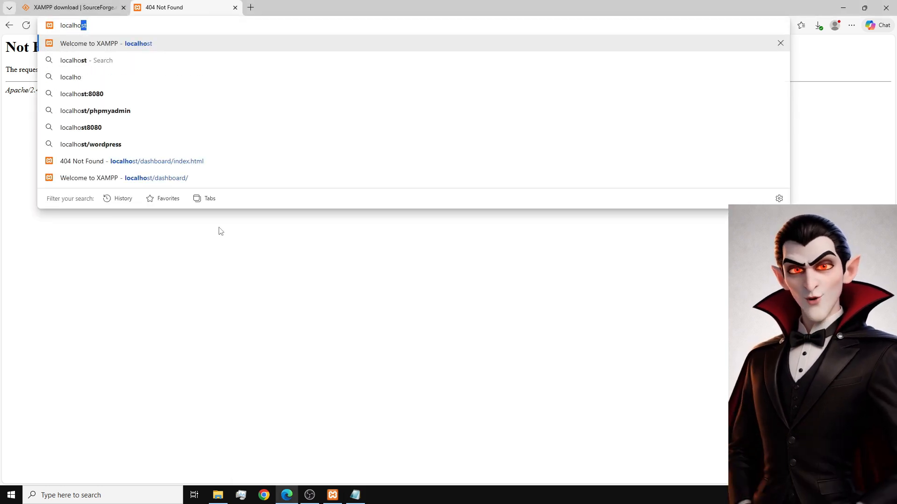
pyautogui.press('Return')
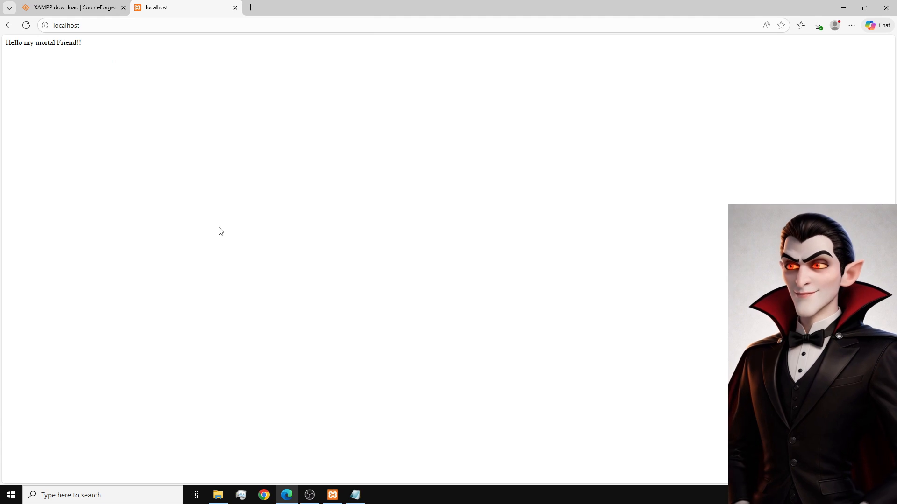
pyautogui.scroll(9, 166, 171)
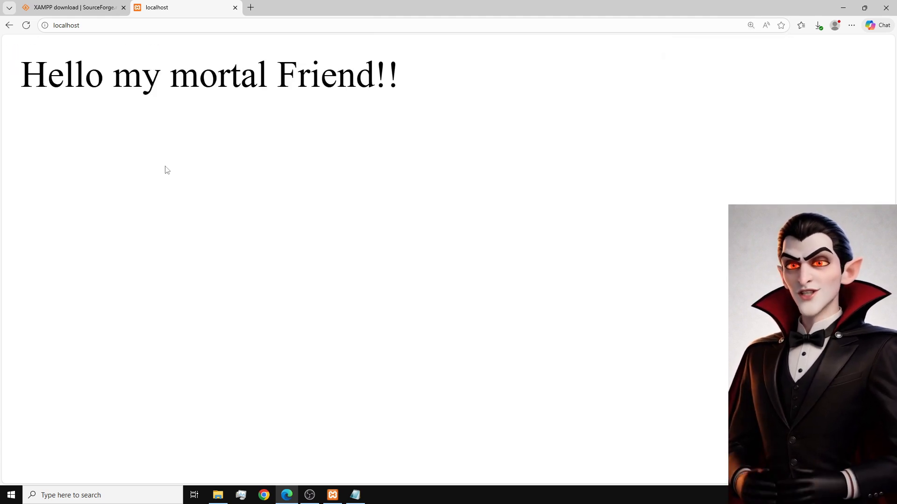
pyautogui.scroll(-2, 157, 177)
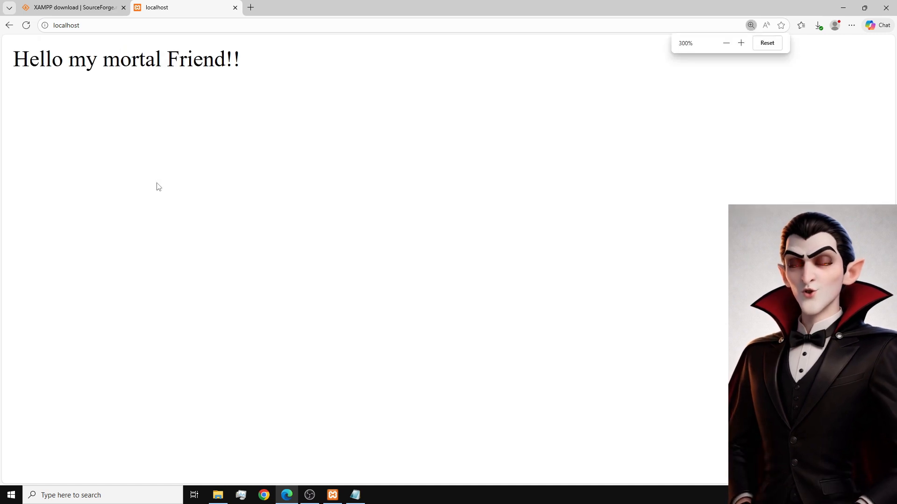